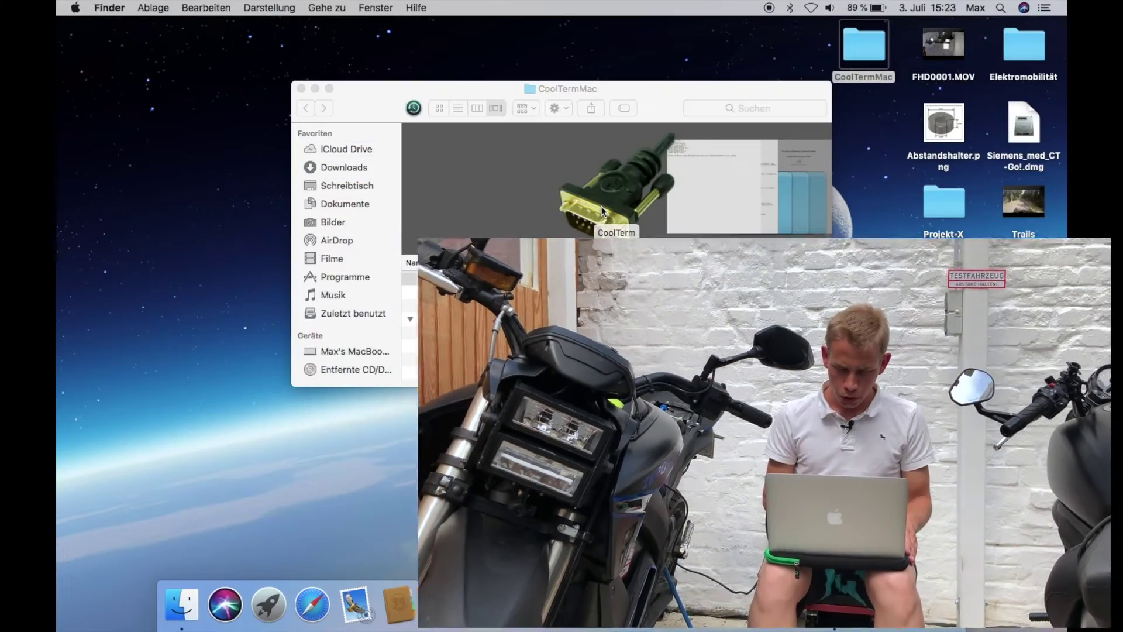
# Step: Launch CoolTerm and set the serial port to usbserial-FTAALXDY at 38400 baud
pyautogui.doubleClick(603, 211)
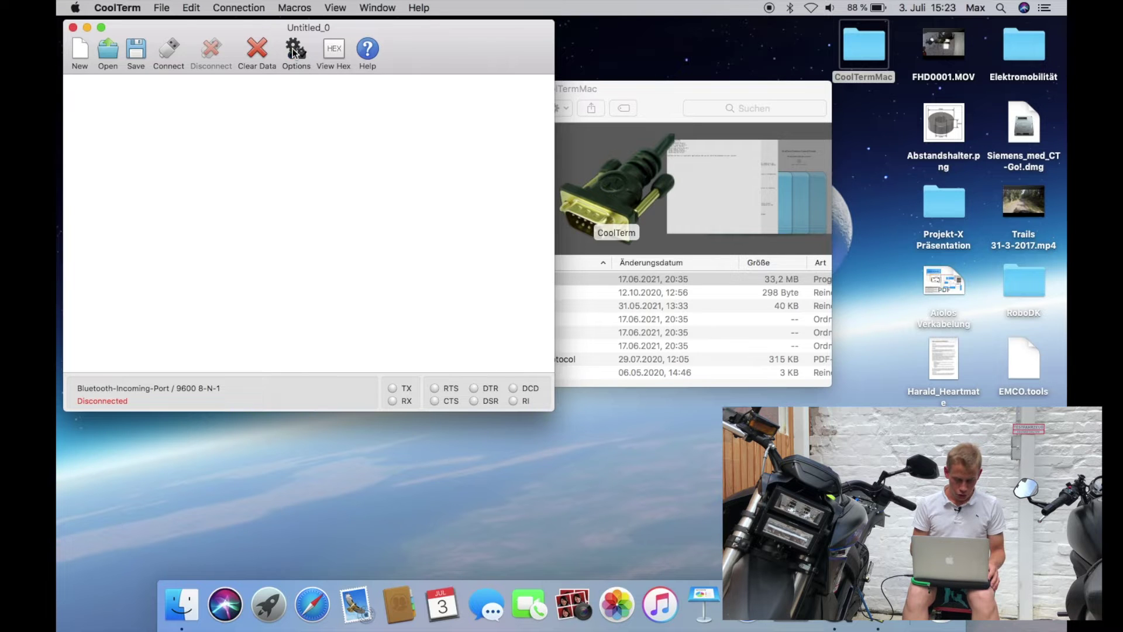
pyautogui.press('super+i')
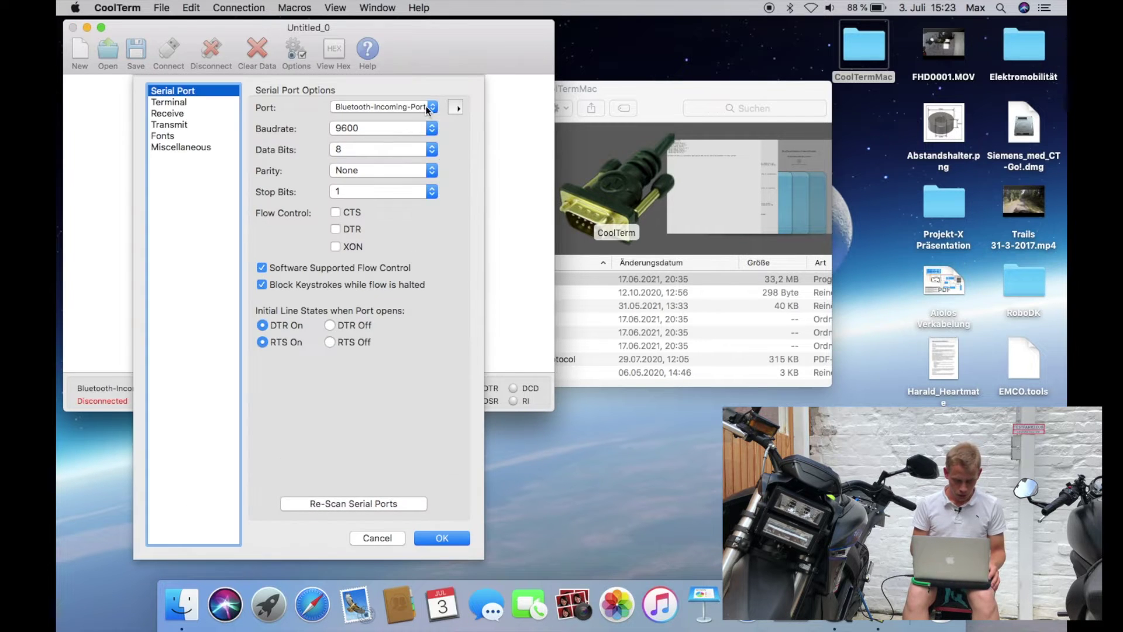
pyautogui.click(422, 110)
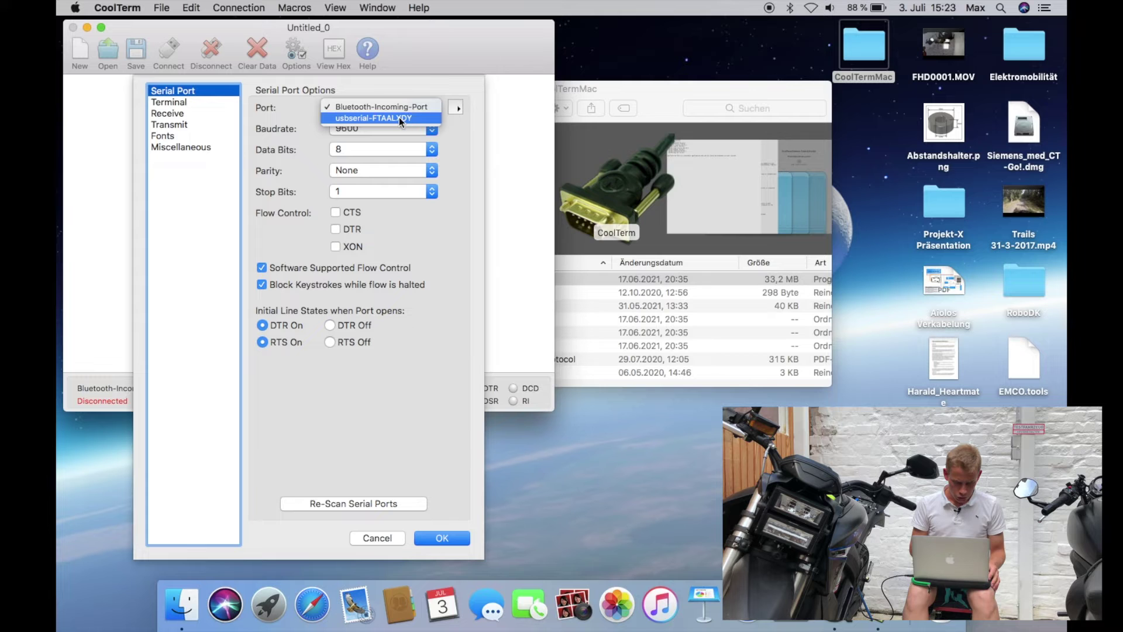
pyautogui.click(399, 116)
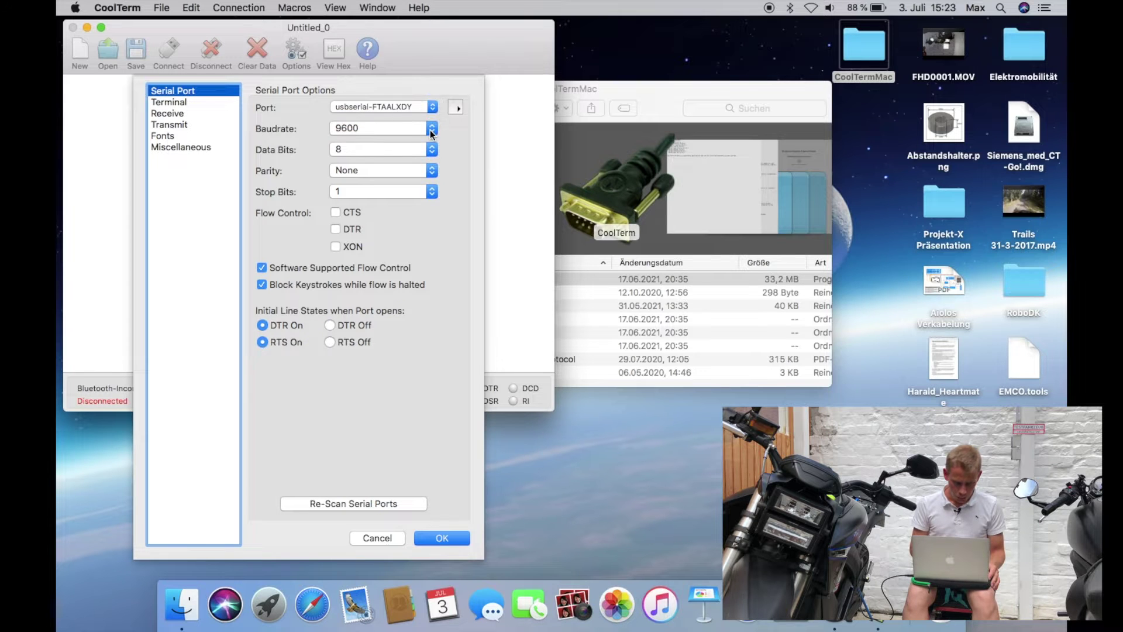
pyautogui.click(431, 129)
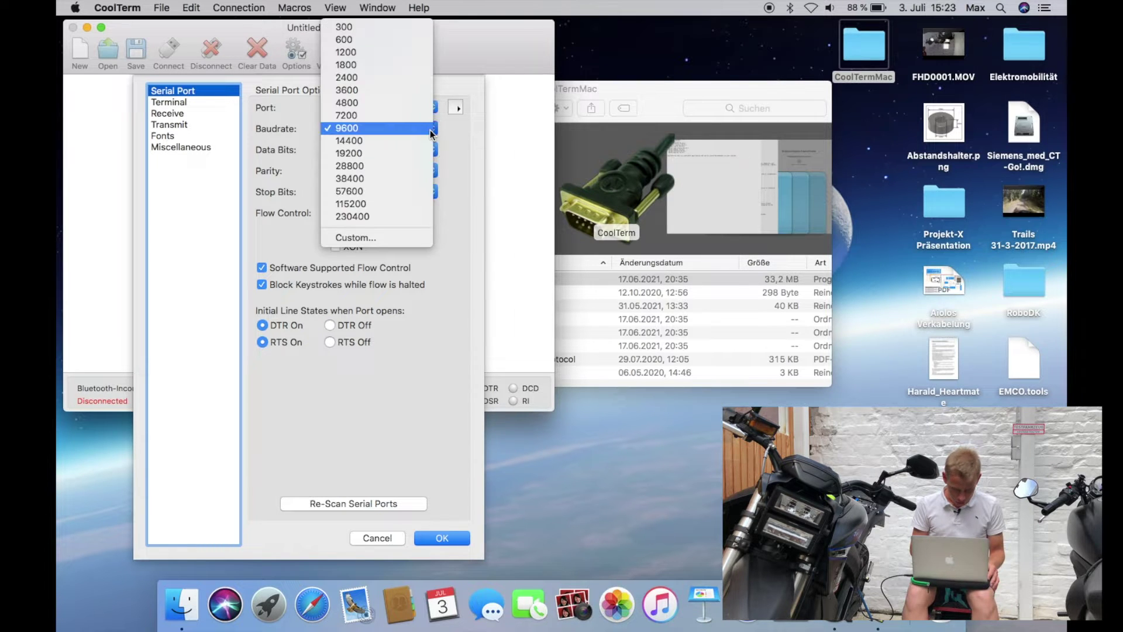
pyautogui.click(372, 178)
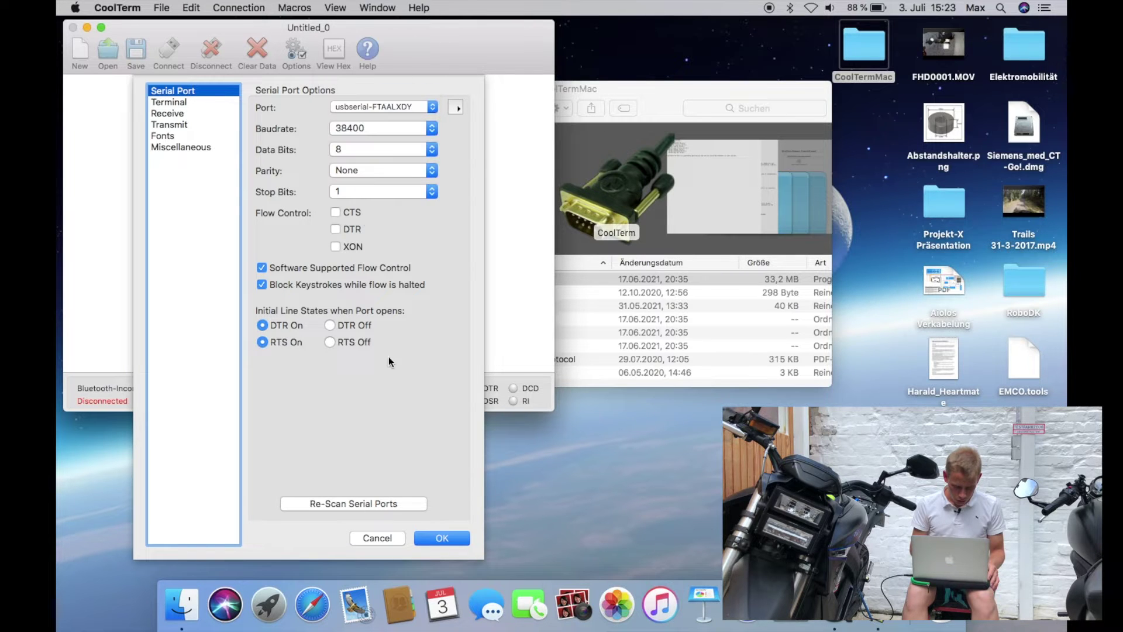
pyautogui.click(443, 538)
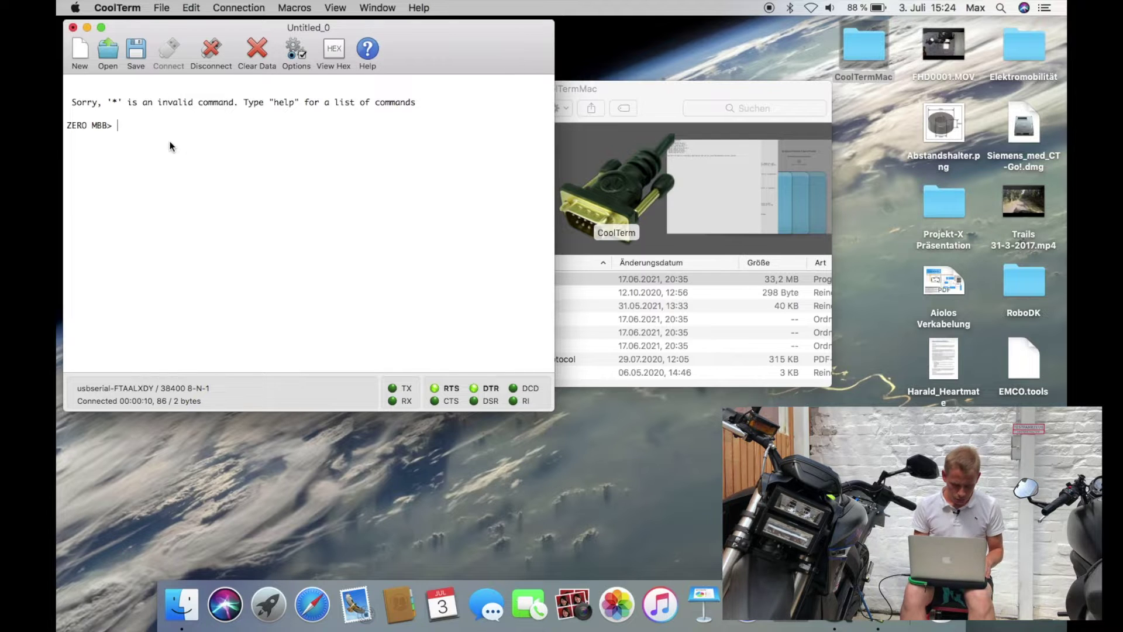
pyautogui.write('help')
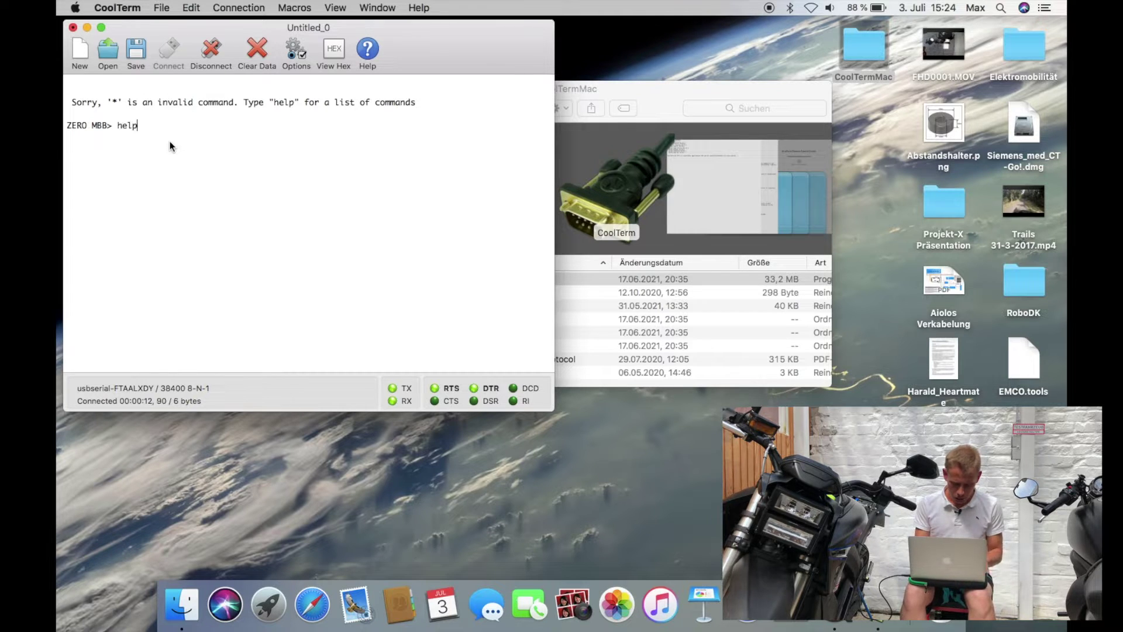
# Step: Run help at the ZERO MBB> prompt to list the board's commands
pyautogui.press('Return')
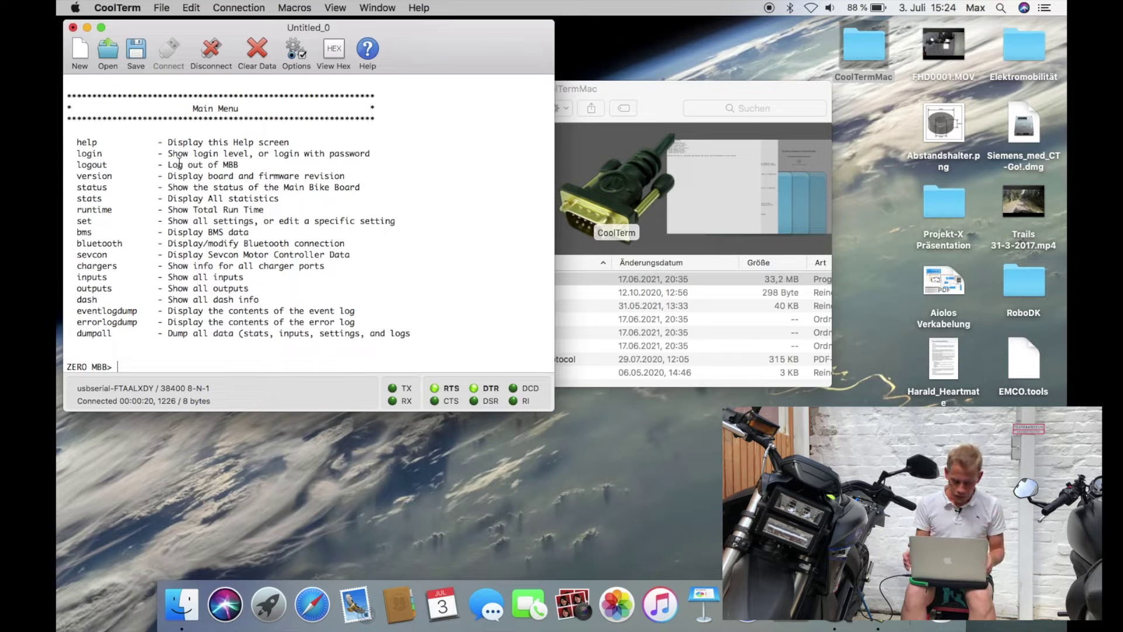
pyautogui.write('bms')
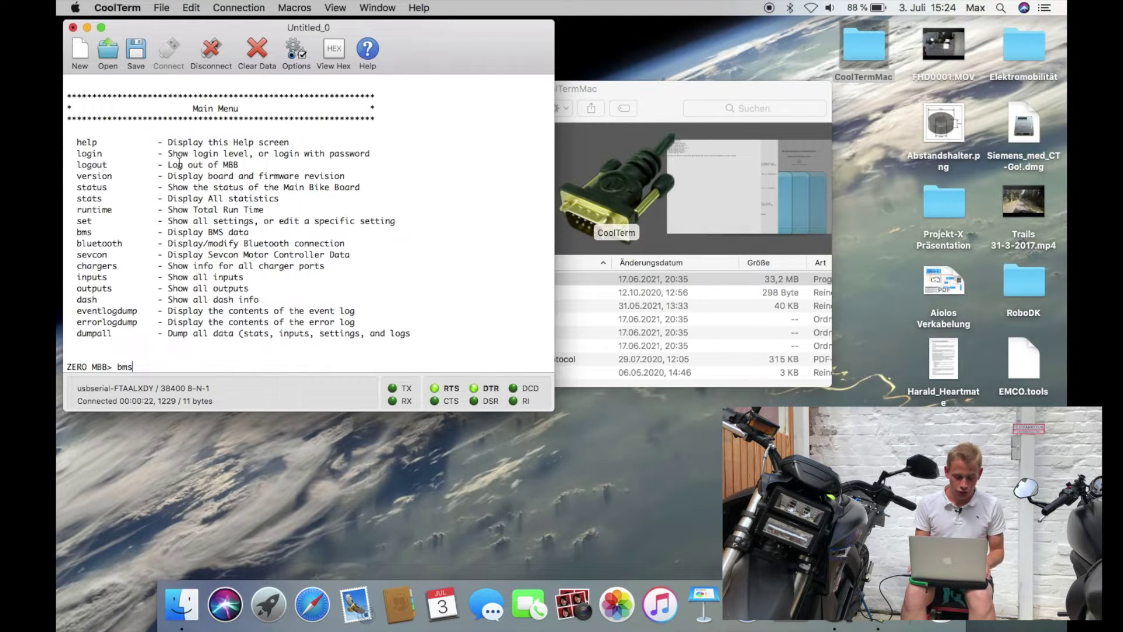
# Step: Run bms to show the battery data and CAN status
pyautogui.press('Return')
pyautogui.scroll(5, 305, 186)
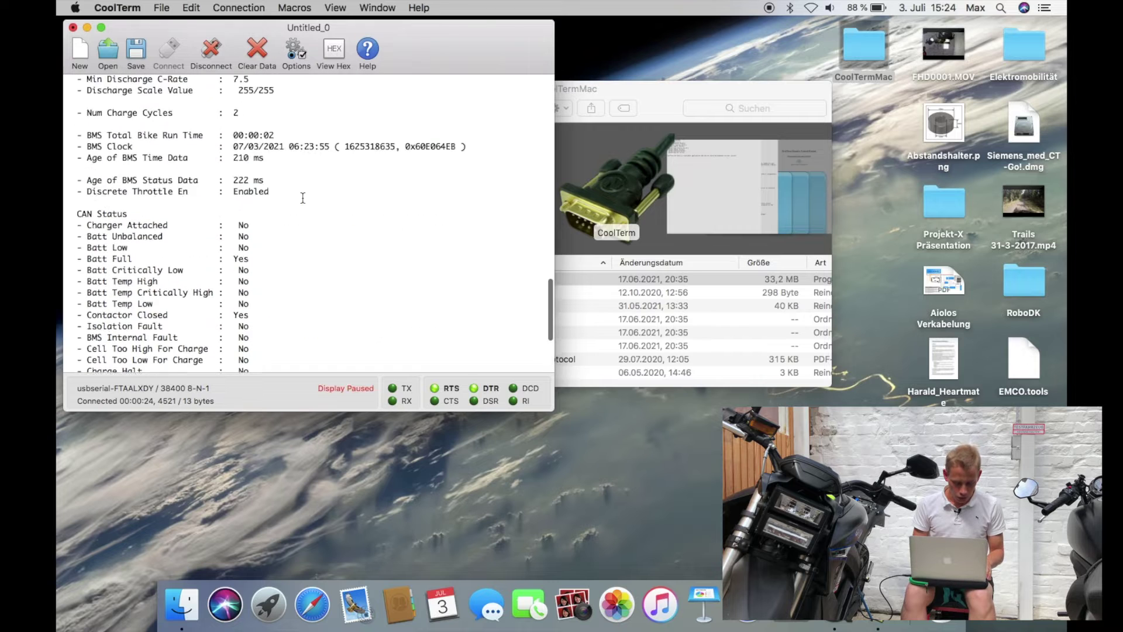
pyautogui.scroll(5, 305, 187)
pyautogui.scroll(5, 304, 187)
pyautogui.scroll(5, 304, 193)
pyautogui.scroll(-3, 304, 198)
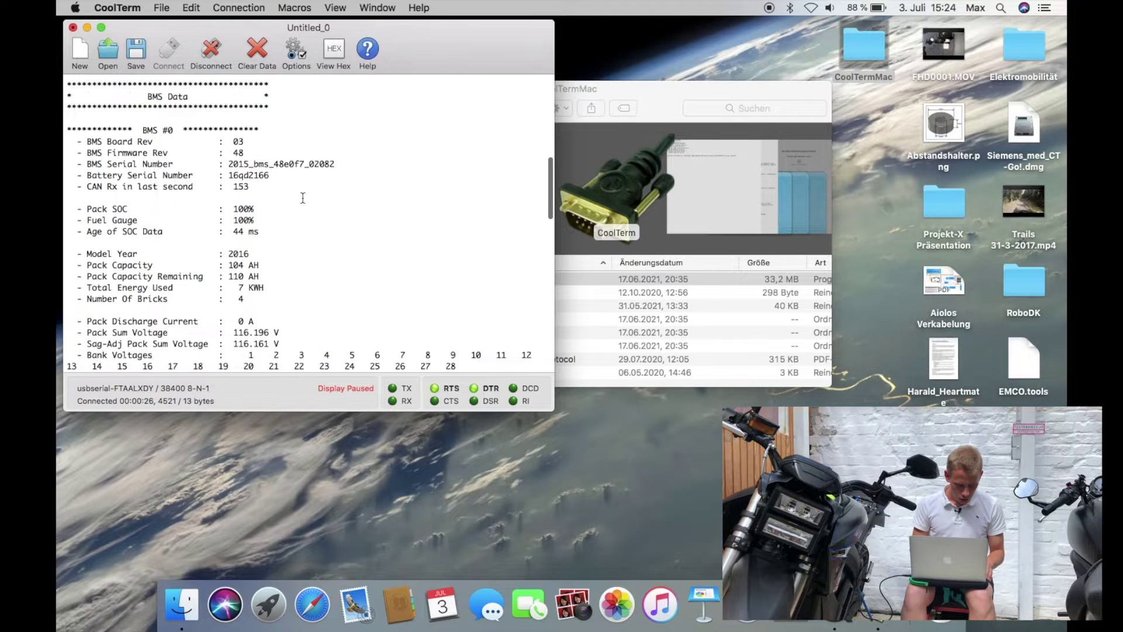
# Step: Maximise the CoolTerm window so the full BMS Data report is visible
pyautogui.click(101, 27)
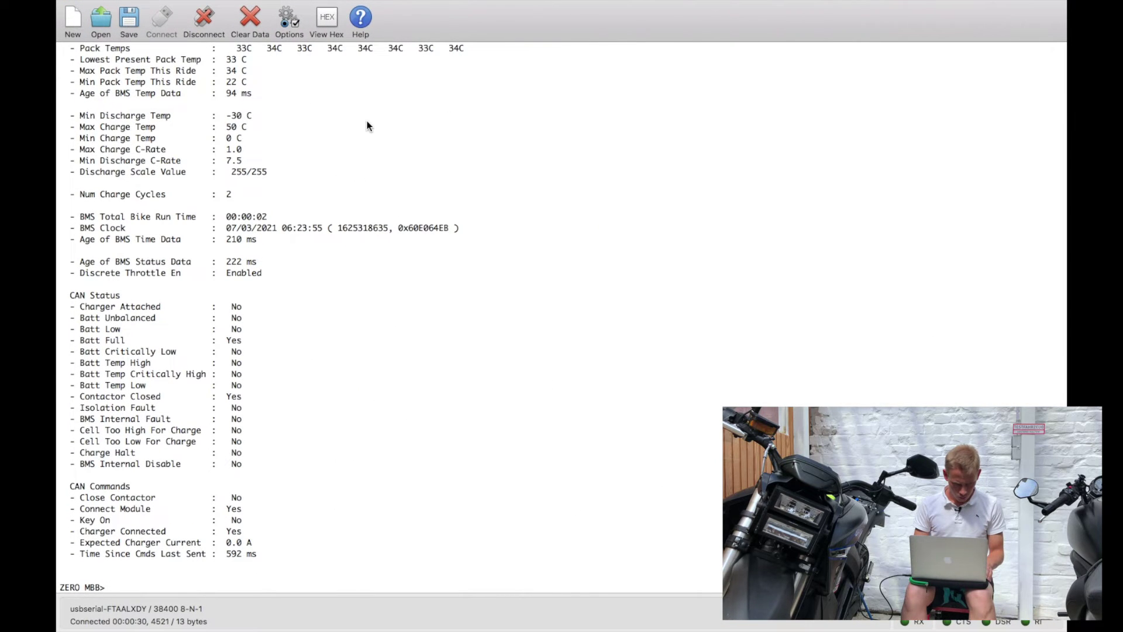
pyautogui.moveTo(375, 4)
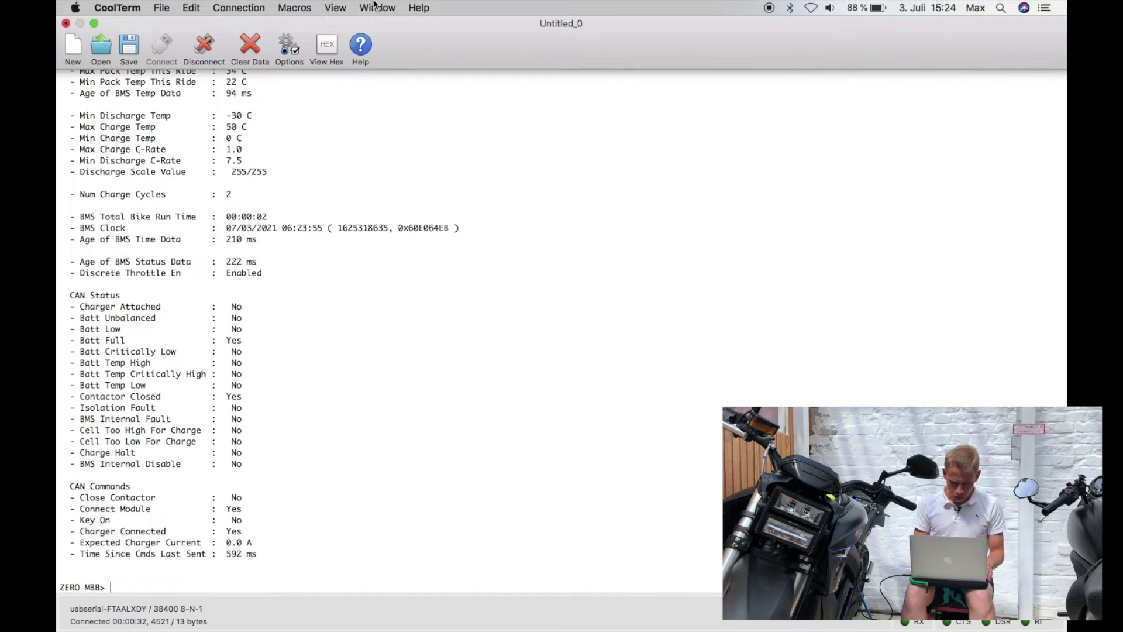
pyautogui.scroll(5, 465, 106)
pyautogui.scroll(10, 465, 106)
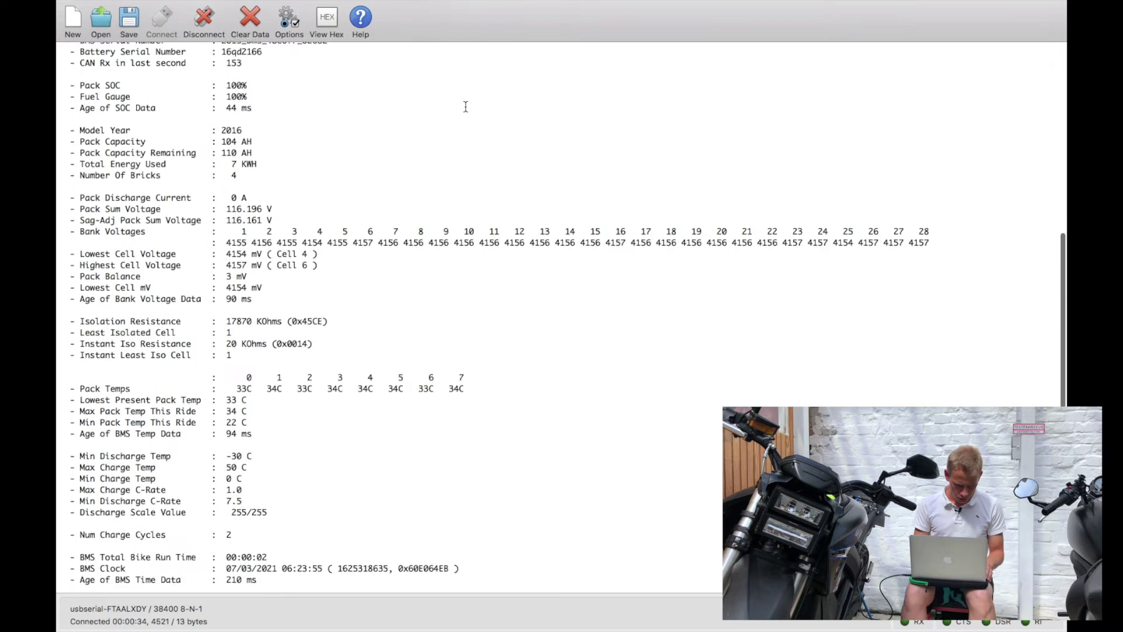
pyautogui.scroll(-3, 465, 106)
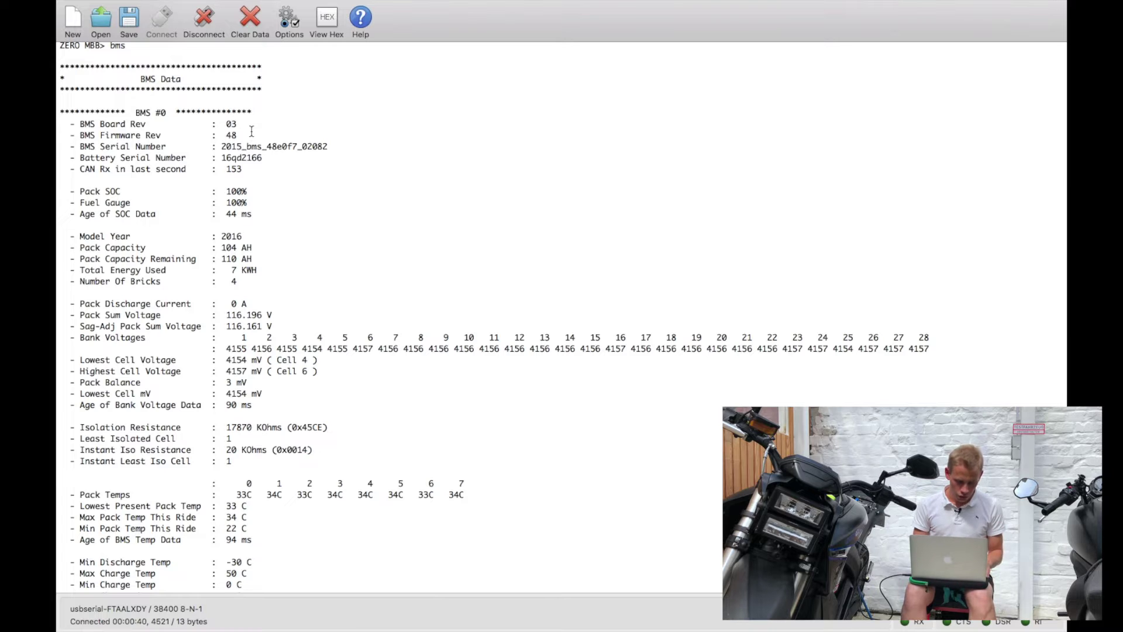
pyautogui.scroll(-3, 274, 149)
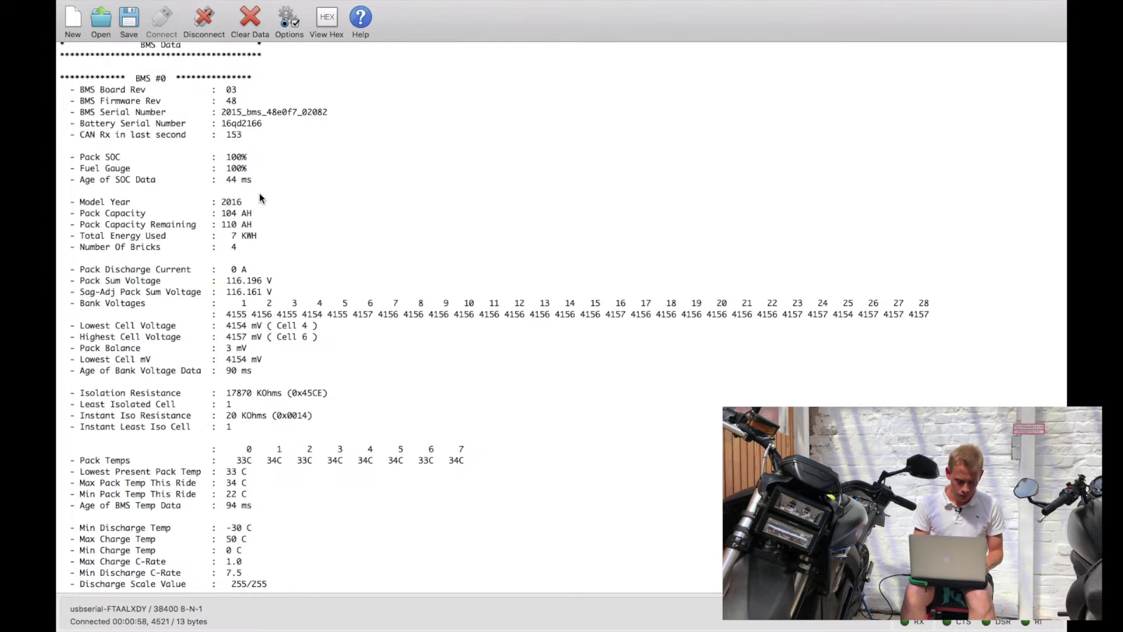
pyautogui.scroll(-3, 308, 224)
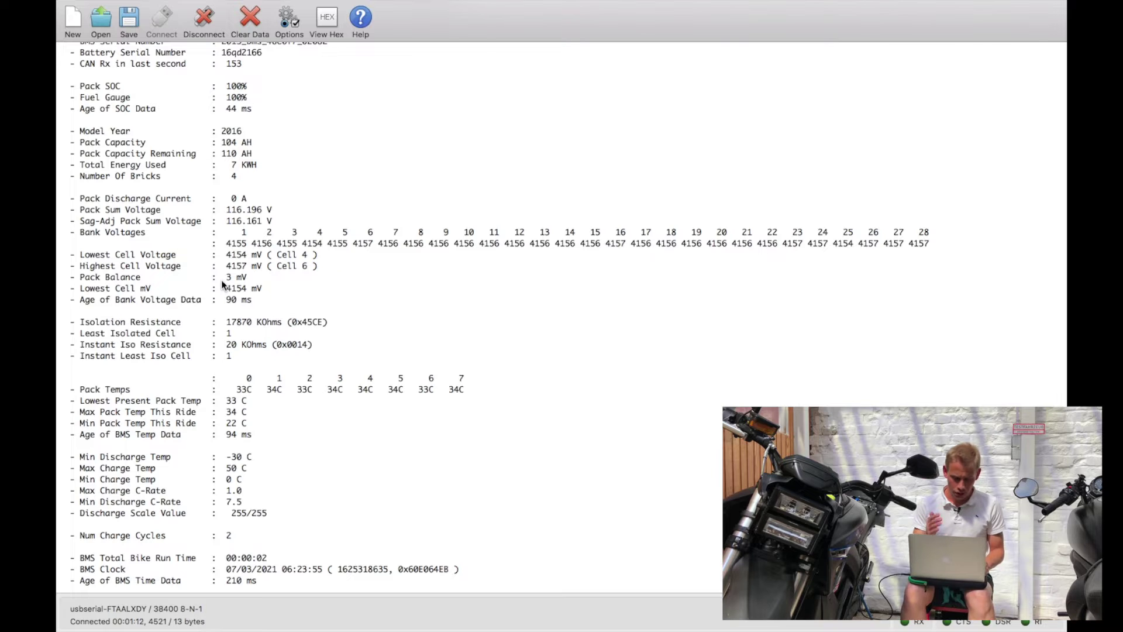
pyautogui.scroll(-3, 362, 289)
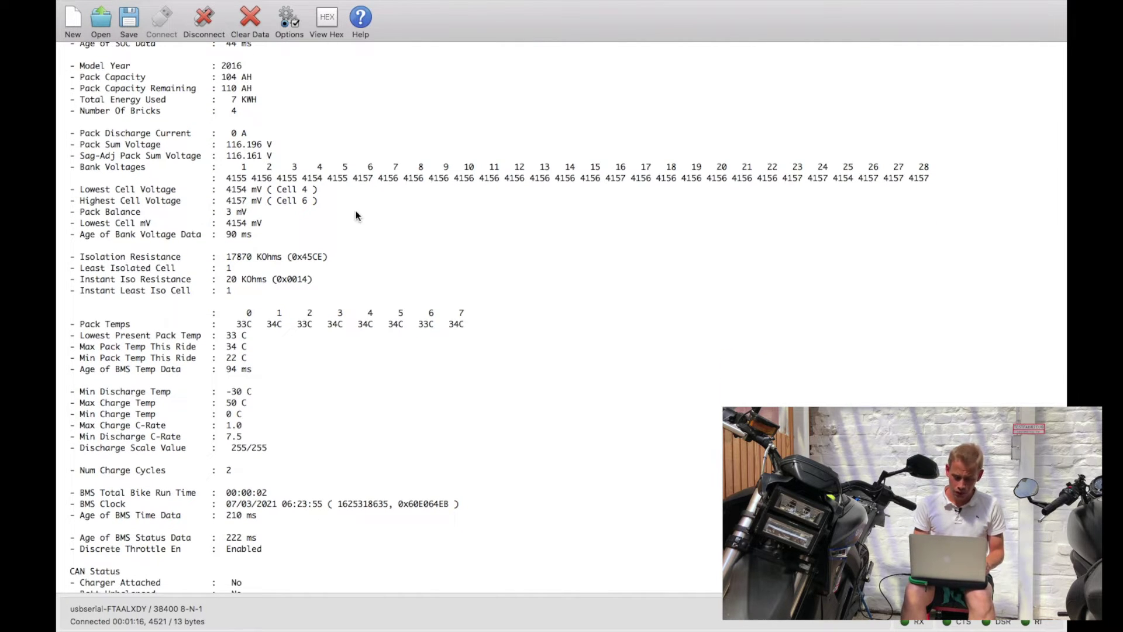
pyautogui.scroll(-2, 357, 207)
pyautogui.scroll(-2, 318, 230)
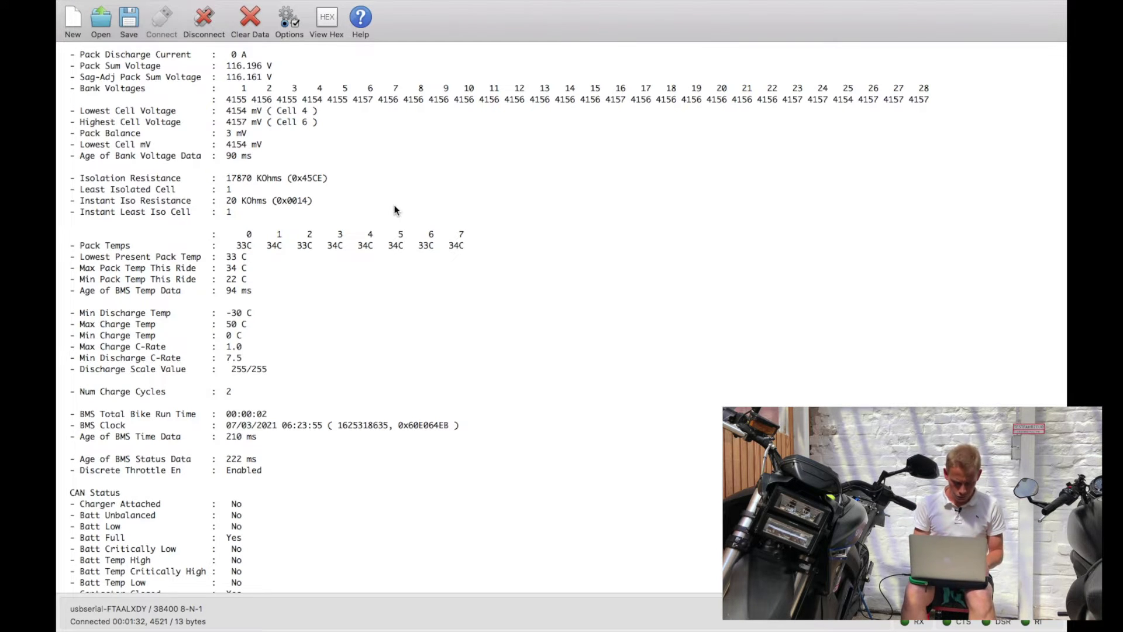
pyautogui.scroll(-3, 394, 206)
pyautogui.scroll(-3, 394, 206)
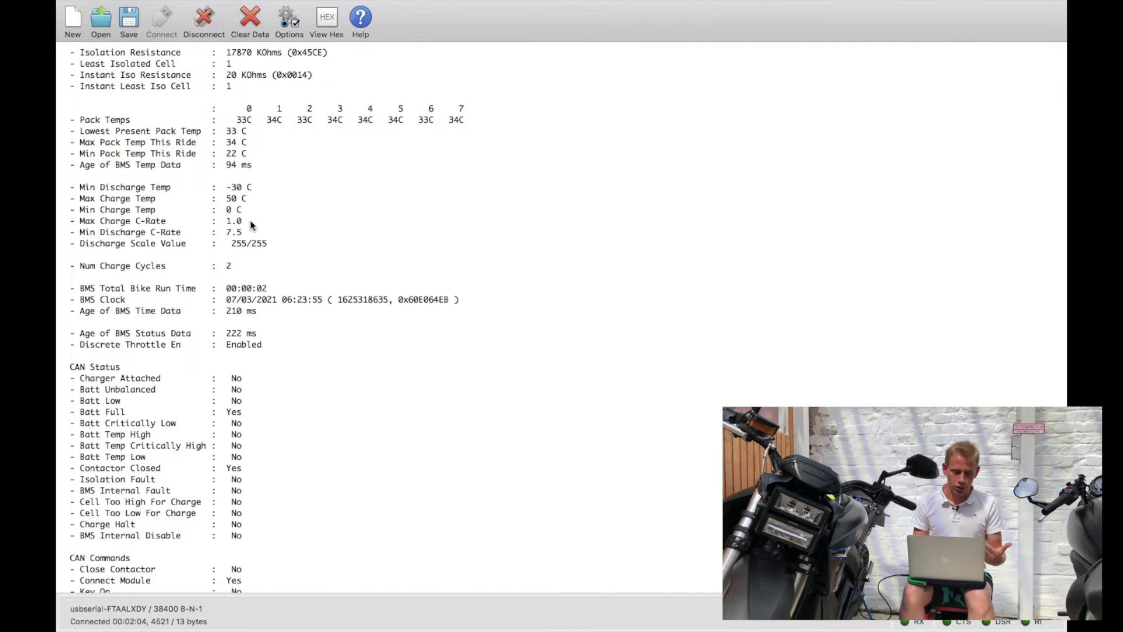
pyautogui.scroll(3, 252, 226)
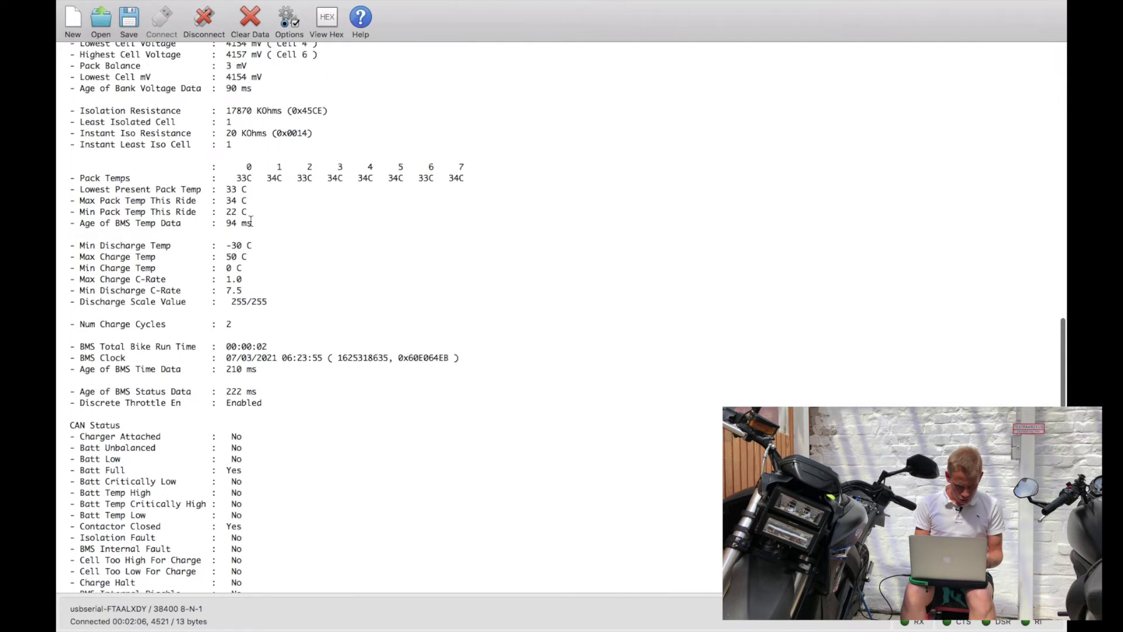
pyautogui.scroll(3, 251, 225)
pyautogui.scroll(3, 251, 226)
pyautogui.scroll(2, 251, 220)
pyautogui.scroll(2, 251, 219)
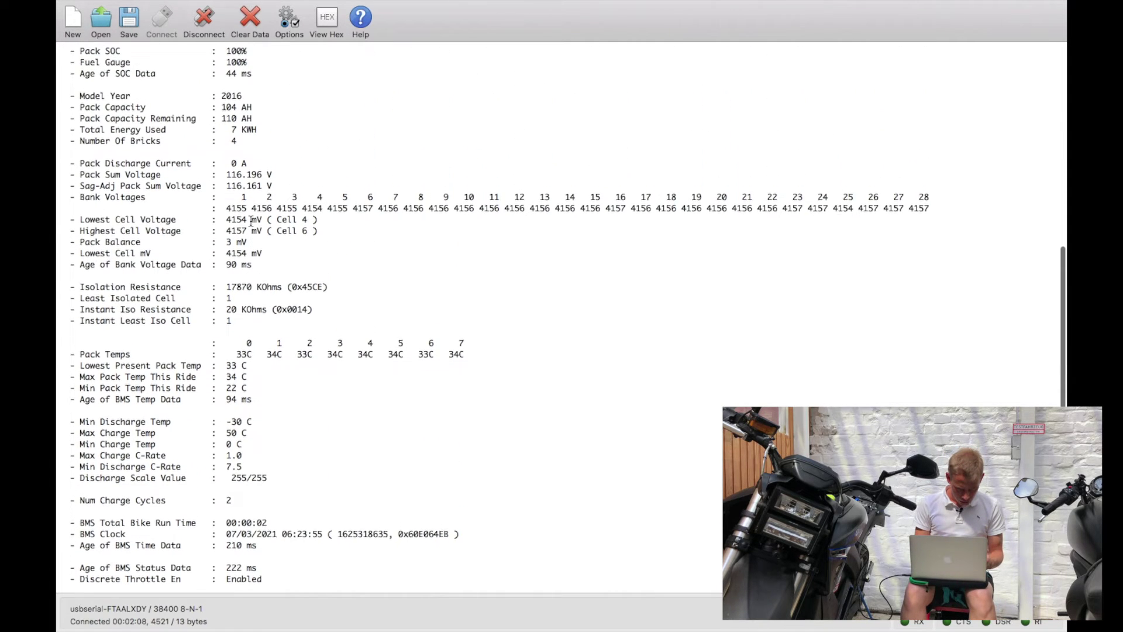
pyautogui.scroll(2, 251, 219)
pyautogui.scroll(2, 251, 219)
pyautogui.scroll(1, 252, 220)
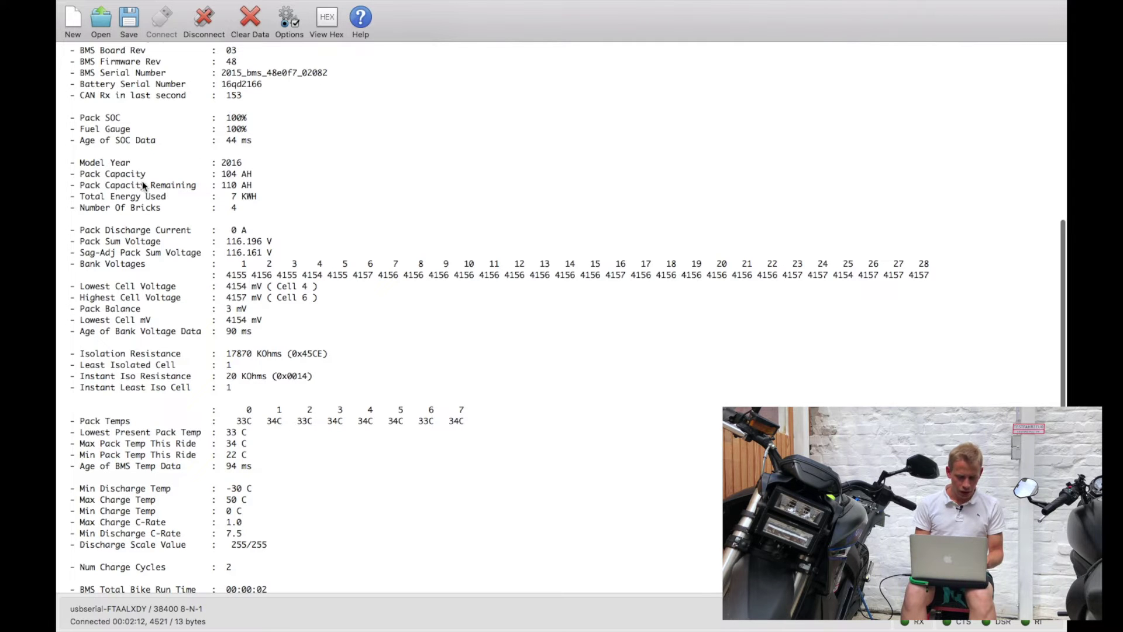
pyautogui.scroll(-7, 309, 169)
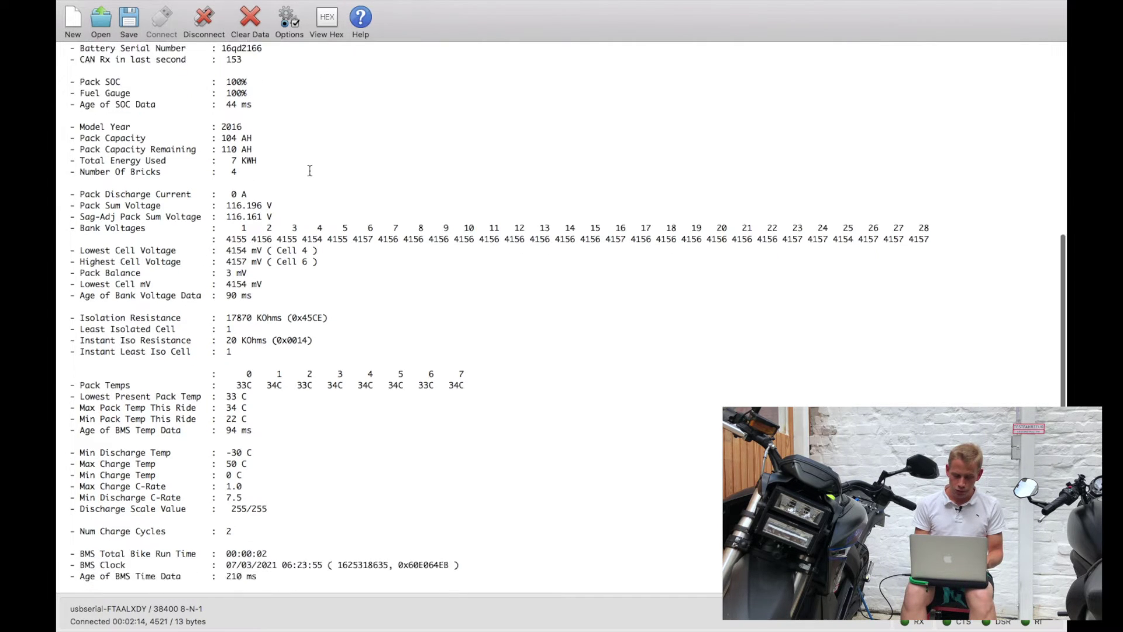
pyautogui.scroll(-5, 308, 170)
pyautogui.scroll(-3, 310, 169)
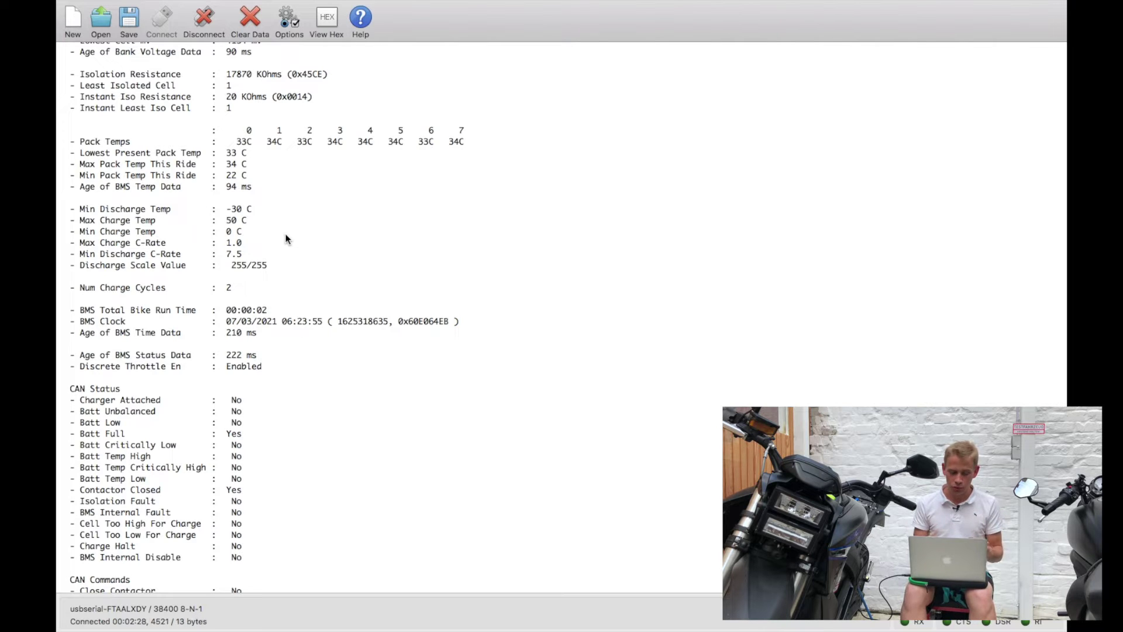
pyautogui.scroll(-2, 286, 239)
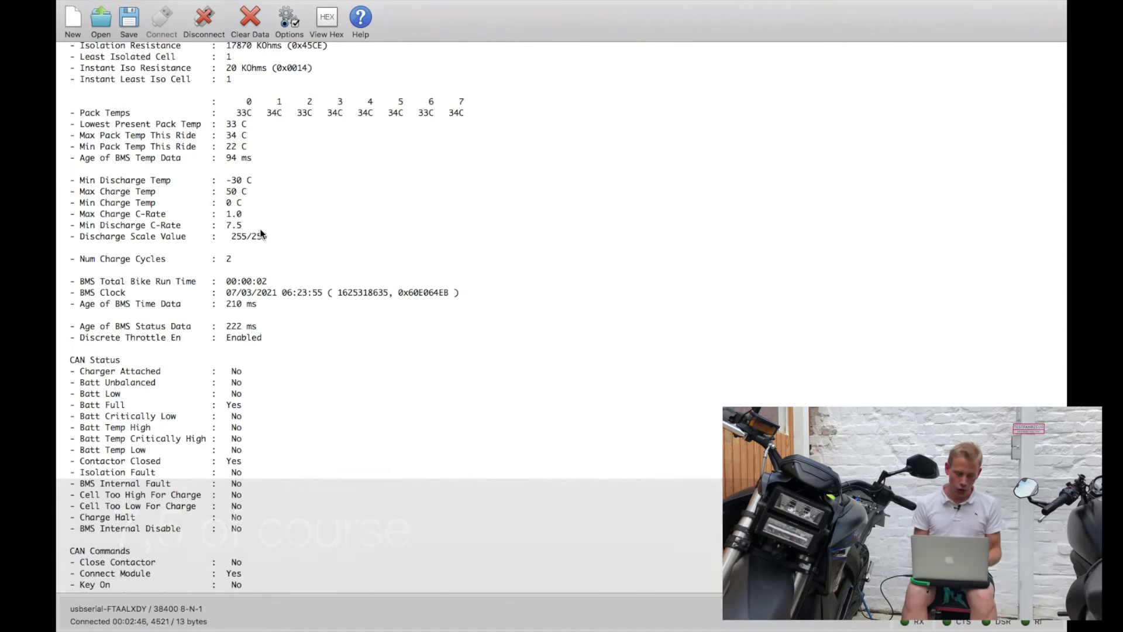
pyautogui.scroll(-3, 317, 218)
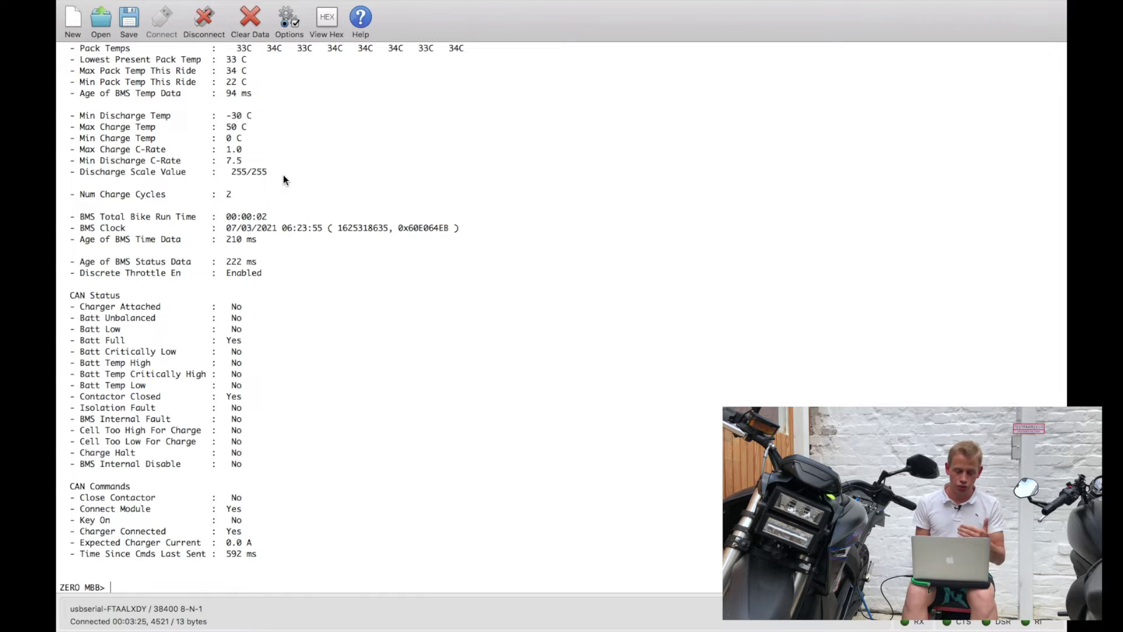
pyautogui.scroll(-1, 291, 174)
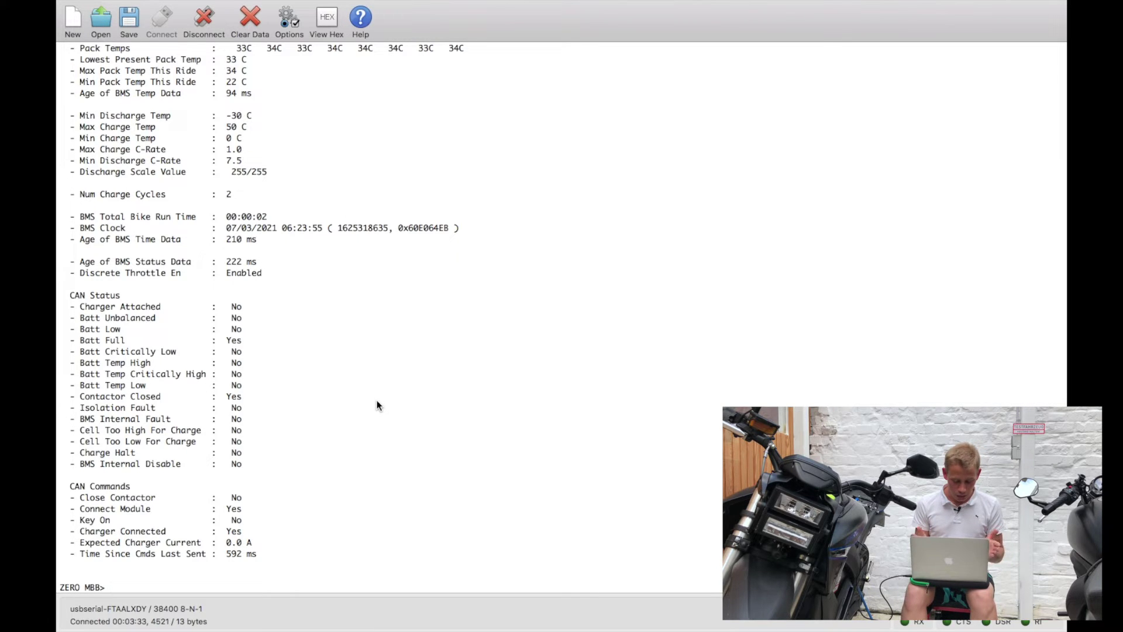
pyautogui.write('sta')
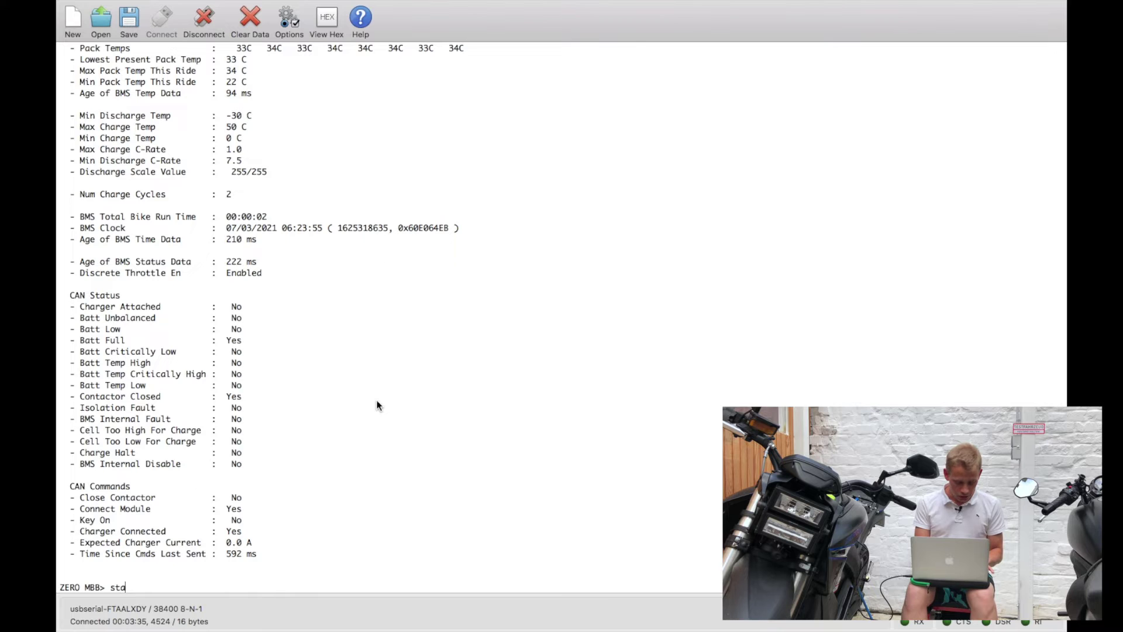
pyautogui.write('ts')
# Step: Run stats to show runtimes, temperatures, watt-hours, 13205 km odometer and 111 km/h top speed
pyautogui.press('Return')
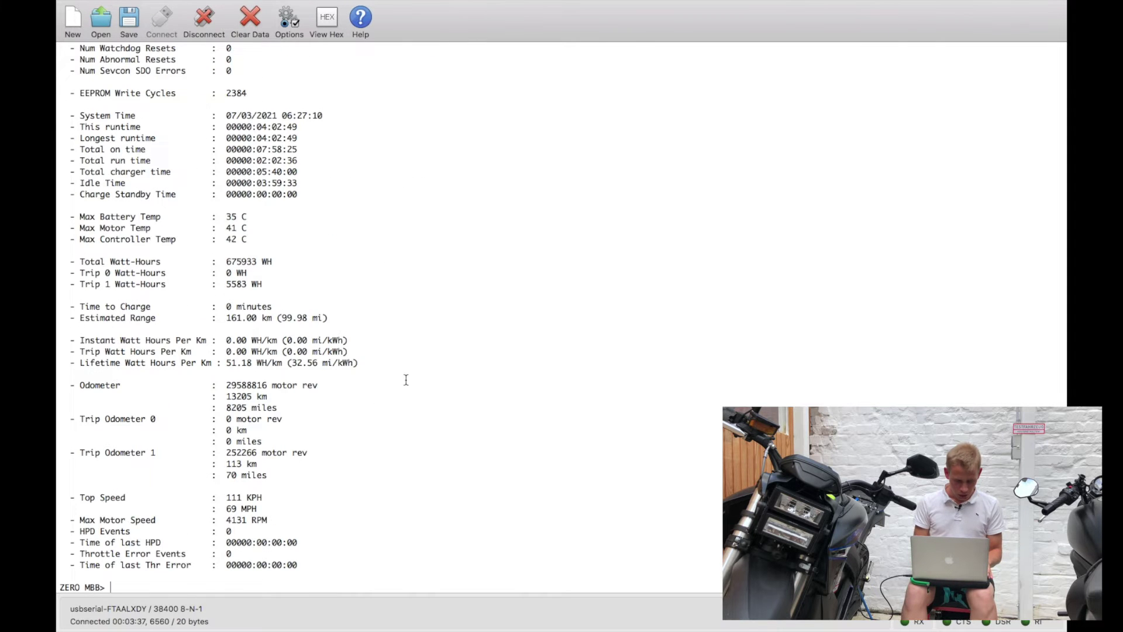
pyautogui.scroll(5, 488, 303)
pyautogui.scroll(3, 487, 303)
pyautogui.scroll(-2, 487, 303)
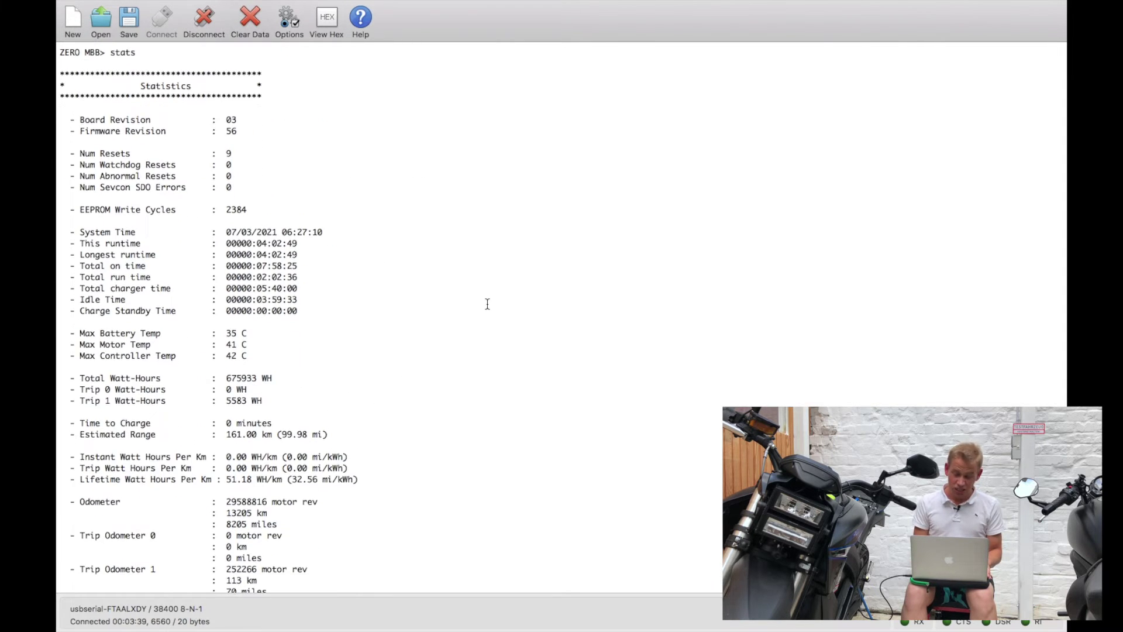
pyautogui.scroll(-3, 529, 265)
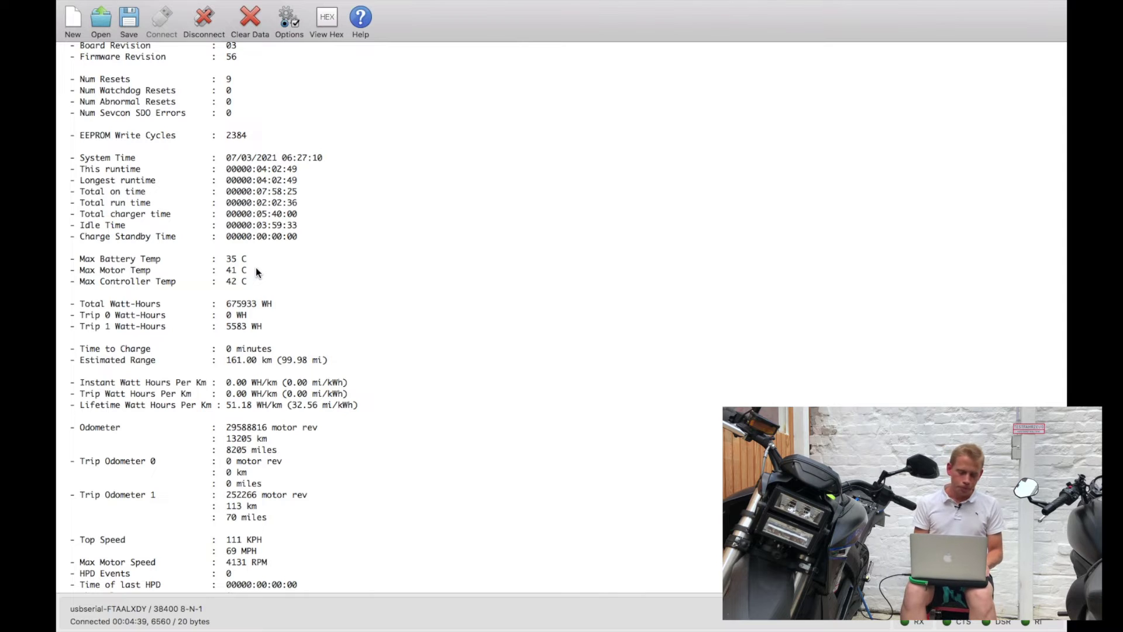
pyautogui.scroll(-3, 358, 292)
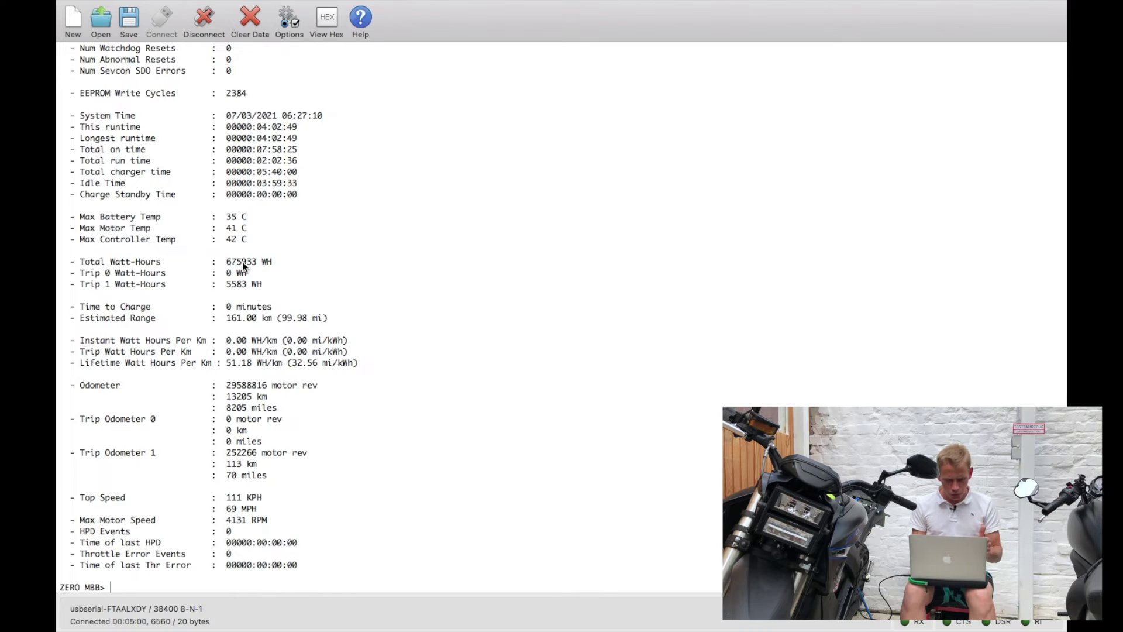
pyautogui.scroll(-1, 422, 289)
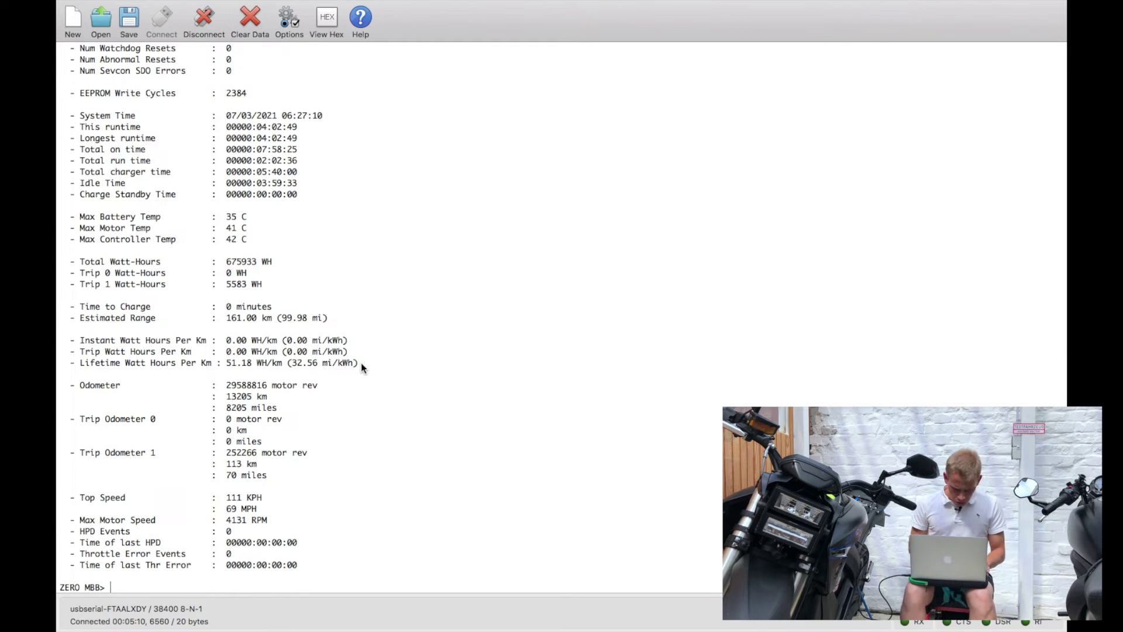
pyautogui.write('help')
# Step: Run help to show the Main Menu of board commands
pyautogui.press('Return')
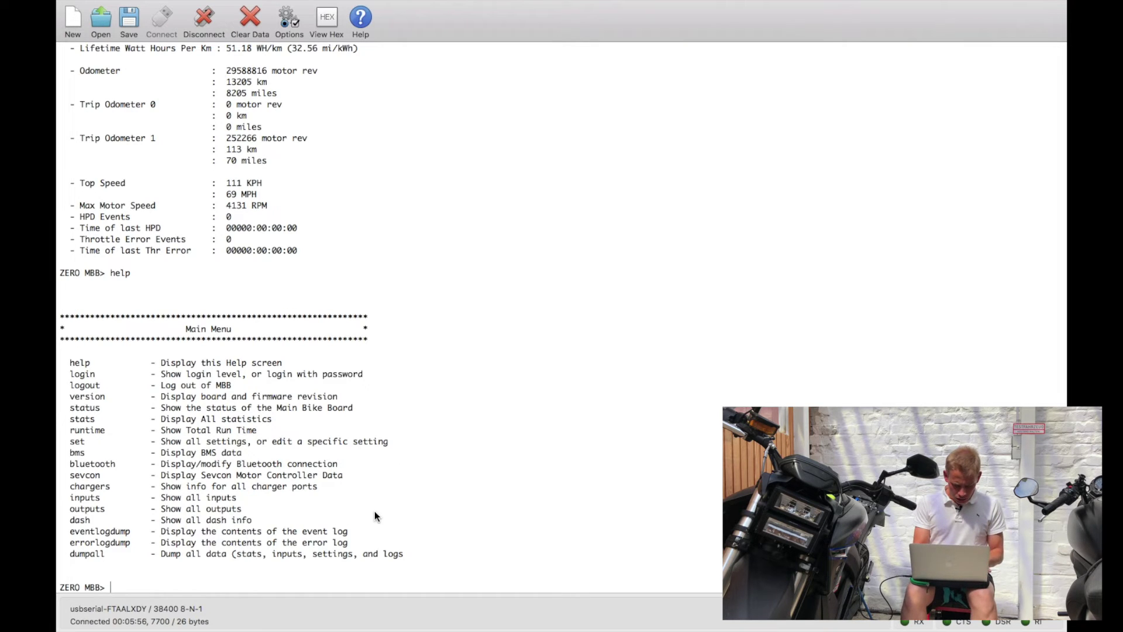
pyautogui.write('dash')
# Step: Run dash to show the 15:30 clock, 13204.8 km odometer and button states
pyautogui.press('Return')
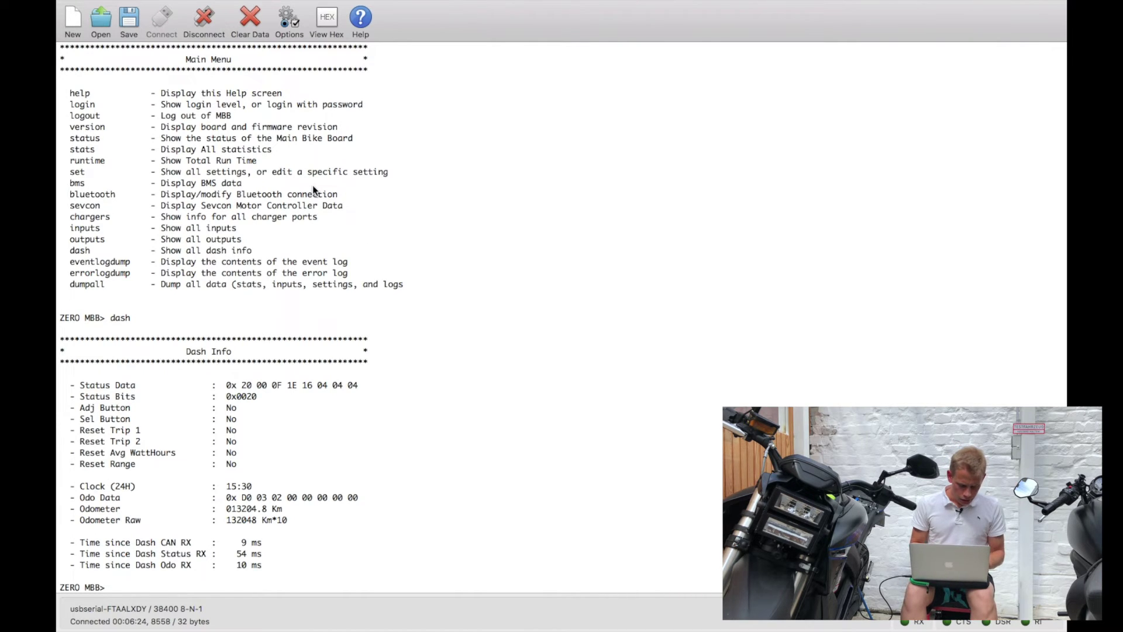
pyautogui.write('status')
# Step: Run status to show Eco mode, 100% battery SOC and no warnings or errors
pyautogui.press('Return')
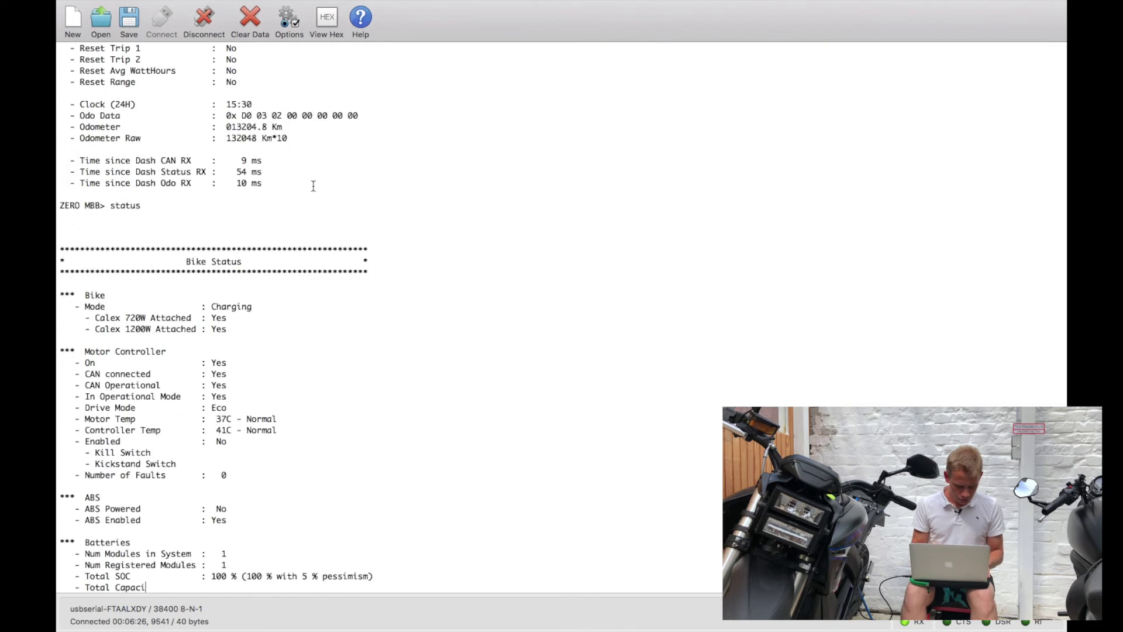
pyautogui.scroll(5, 391, 268)
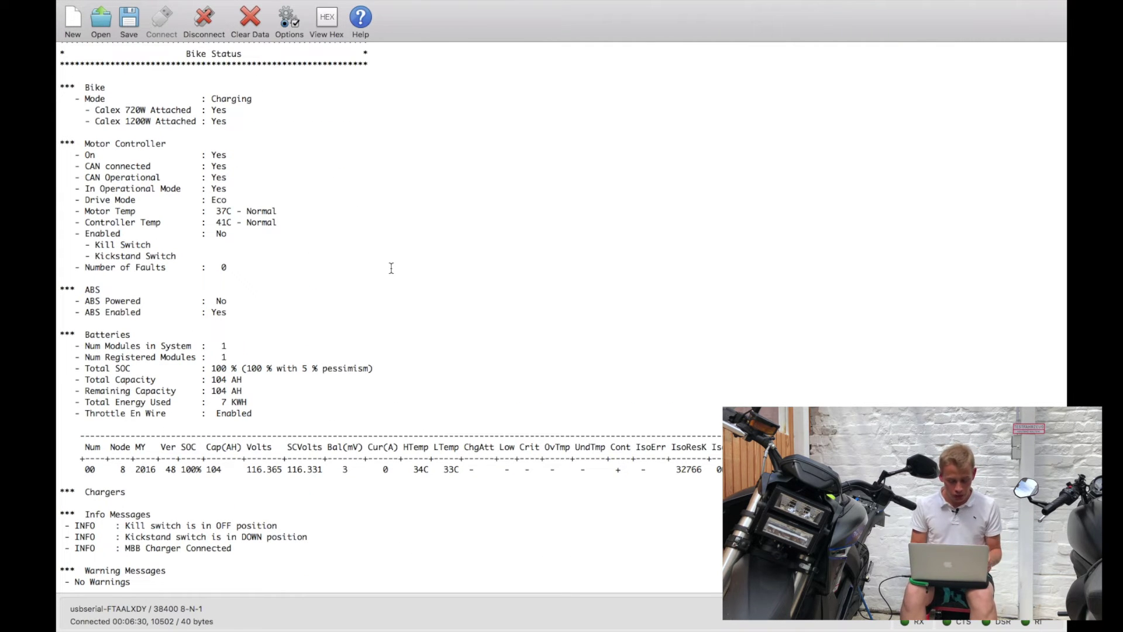
pyautogui.scroll(-3, 390, 268)
pyautogui.scroll(-2, 391, 267)
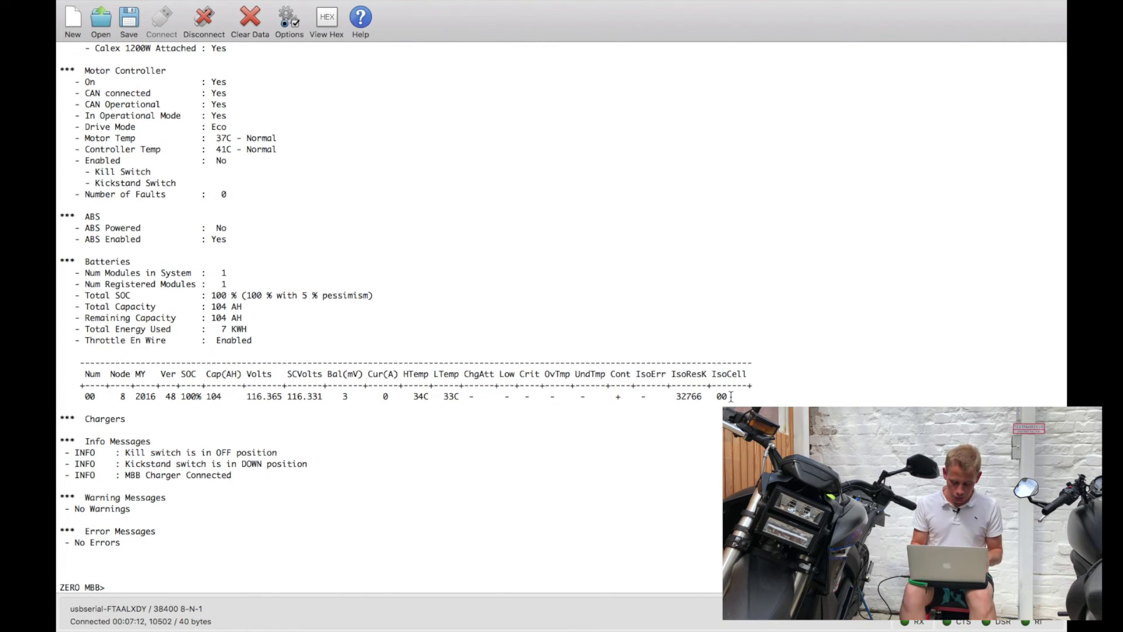
pyautogui.write('bms')
# Step: Rerun bms for fresh cell voltages, 33–34 °C pack temperatures and BMS clock
pyautogui.press('Return')
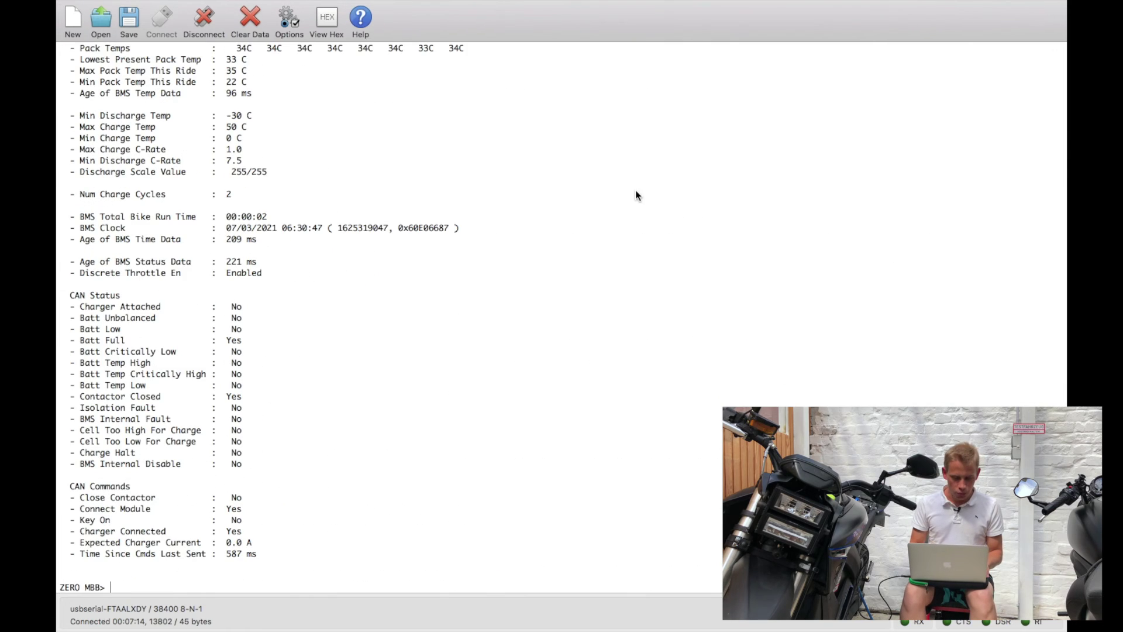
pyautogui.scroll(5, 441, 266)
pyautogui.scroll(2, 425, 264)
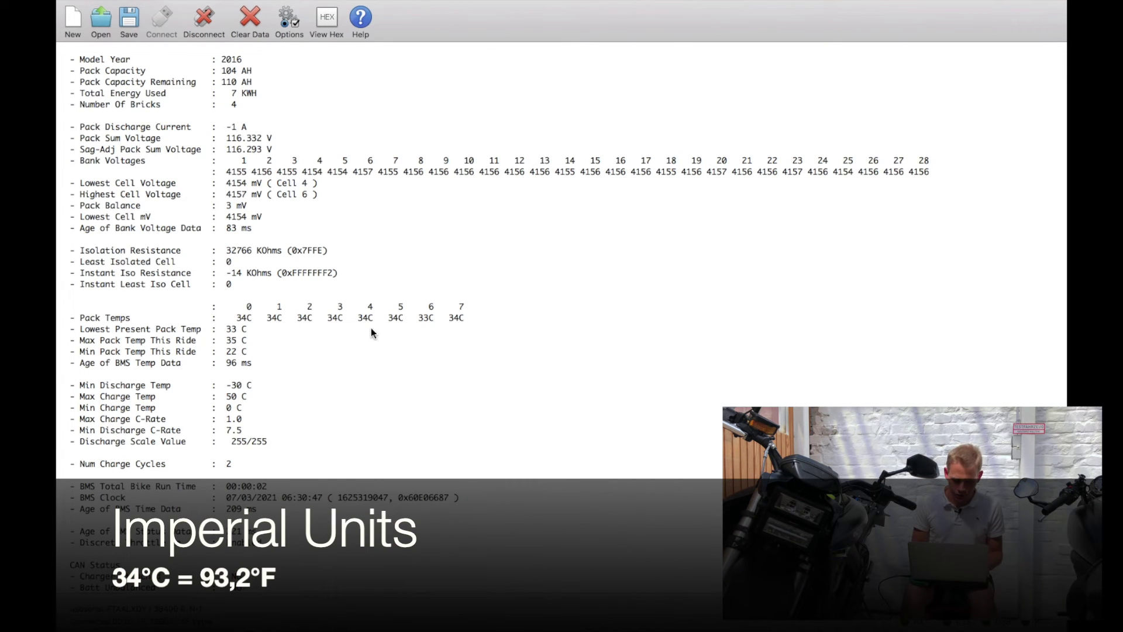
pyautogui.scroll(-8, 440, 356)
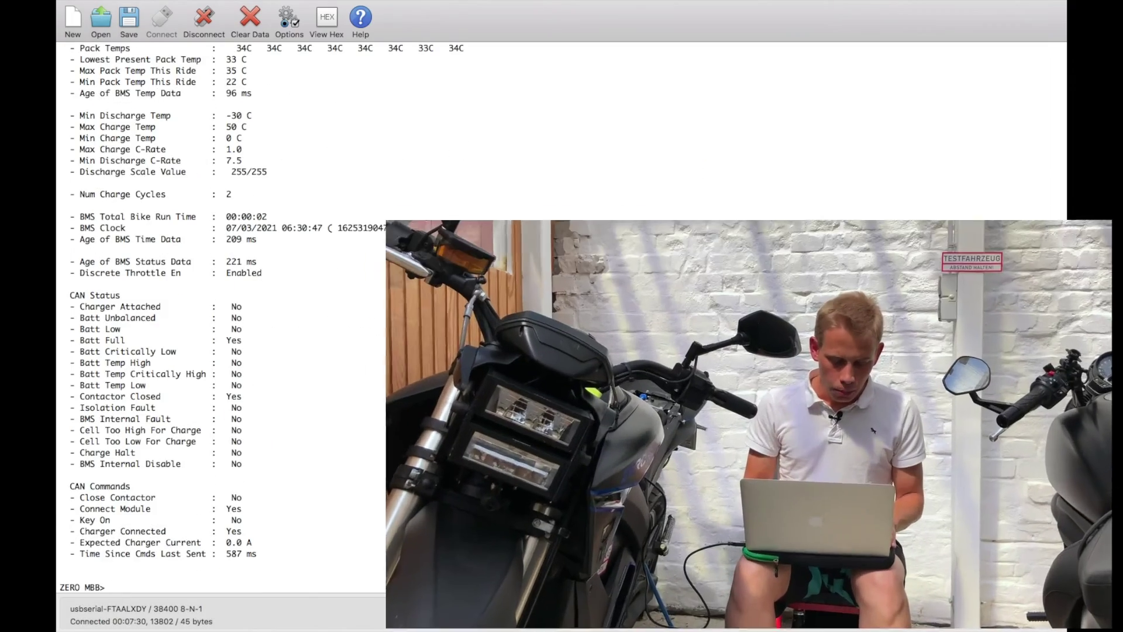